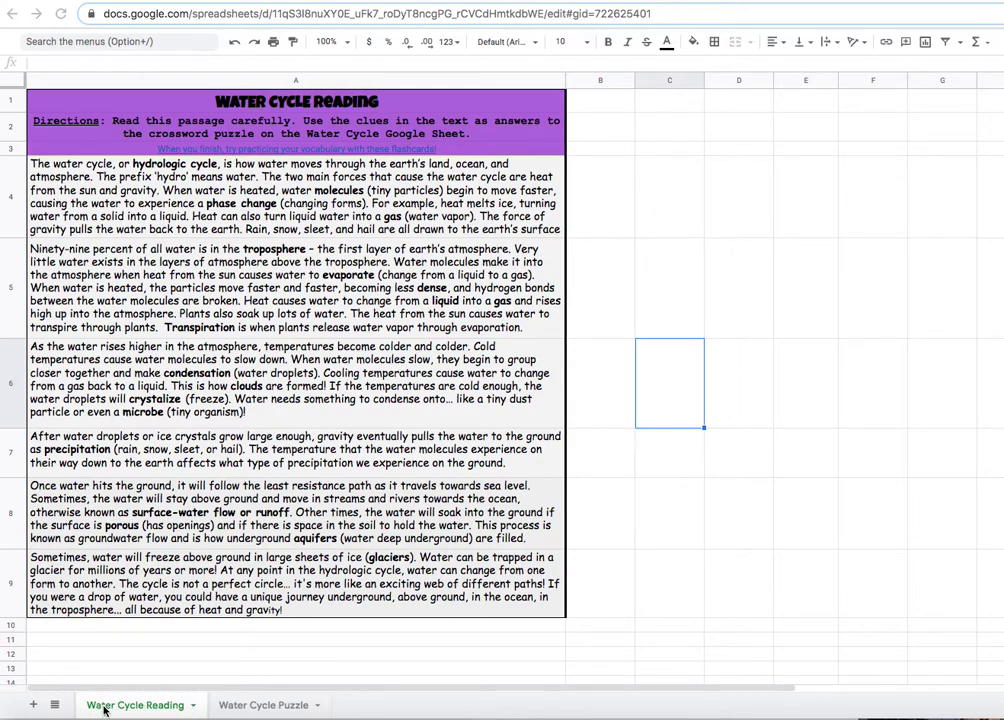
# - Switch to the Water Cycle Puzzle sheet to show the empty purple crossword grid
pyautogui.click(244, 706)
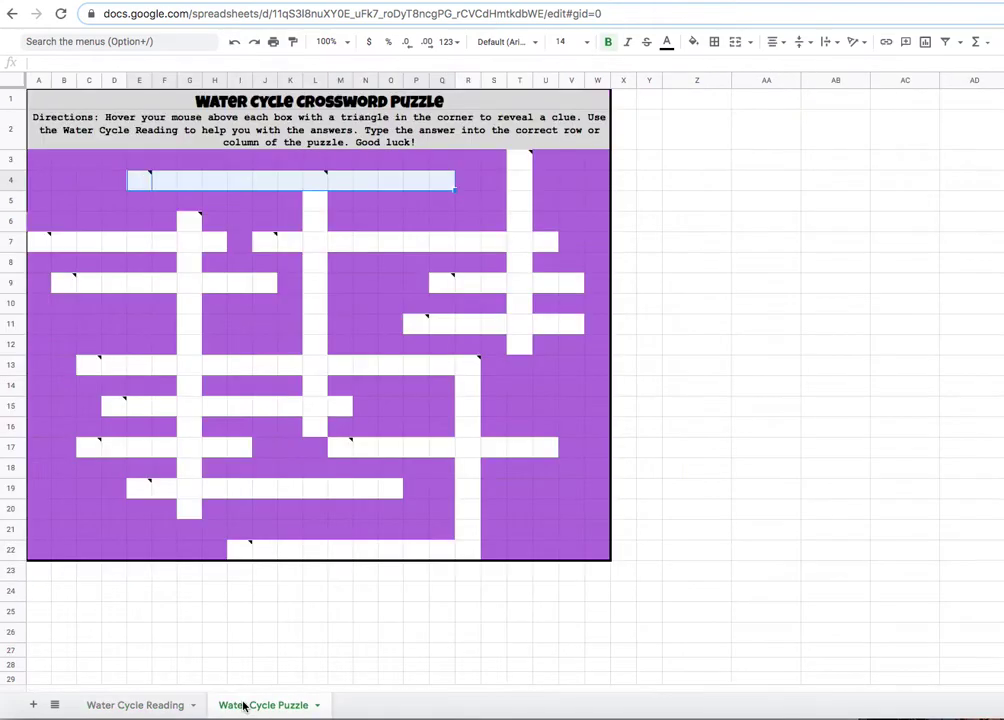
# - Switch to the Water Cycle Reading sheet with the passage and bolded vocabulary terms
pyautogui.click(168, 707)
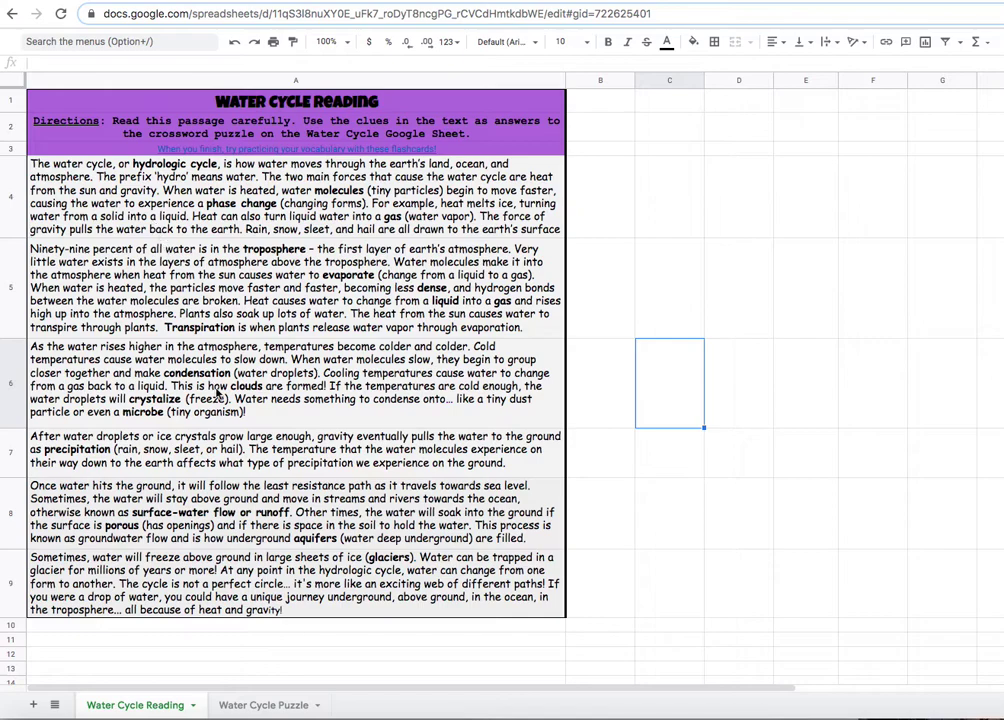
# - On the Water Cycle Puzzle sheet, read E4's 2 ACROSS note (Rain, sleet, hail or snow) and select E4
pyautogui.click(270, 708)
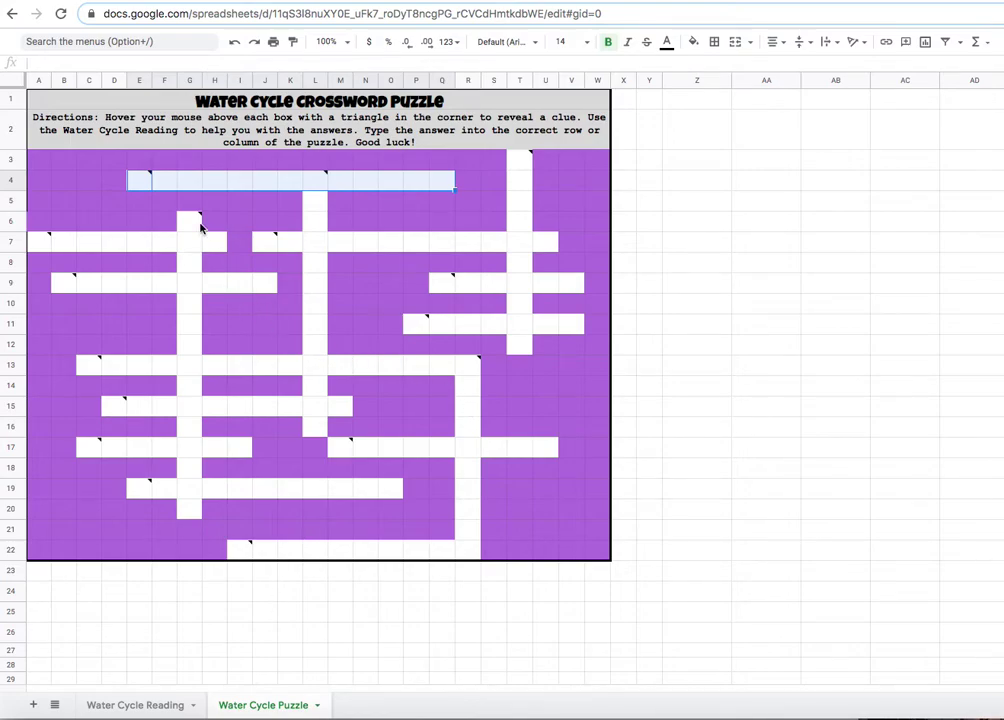
pyautogui.click(224, 120)
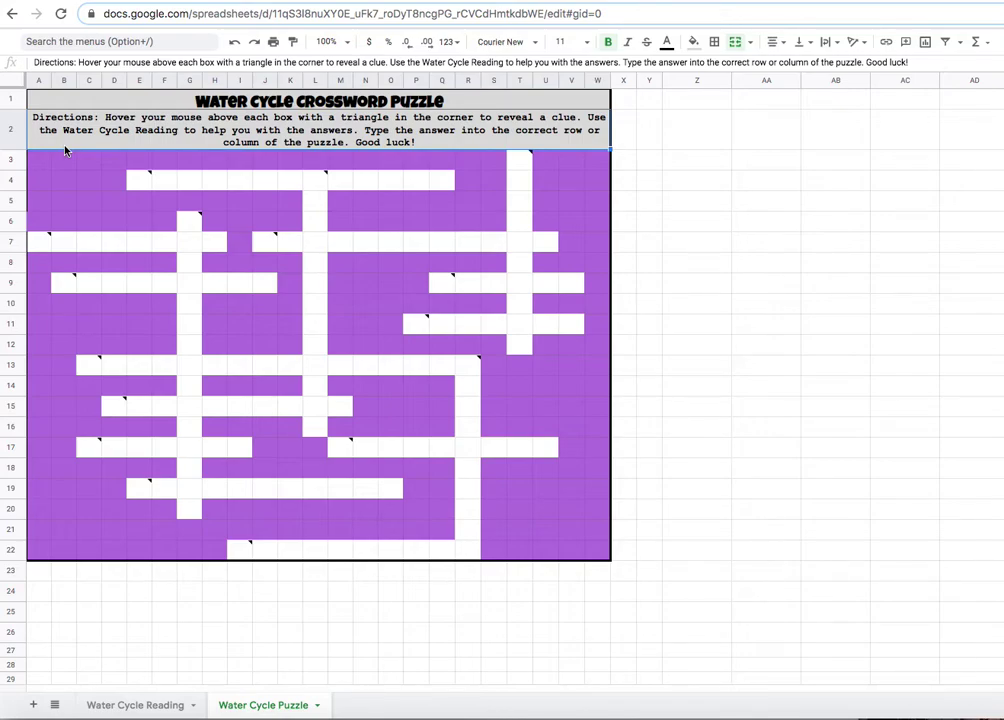
pyautogui.moveTo(140, 189)
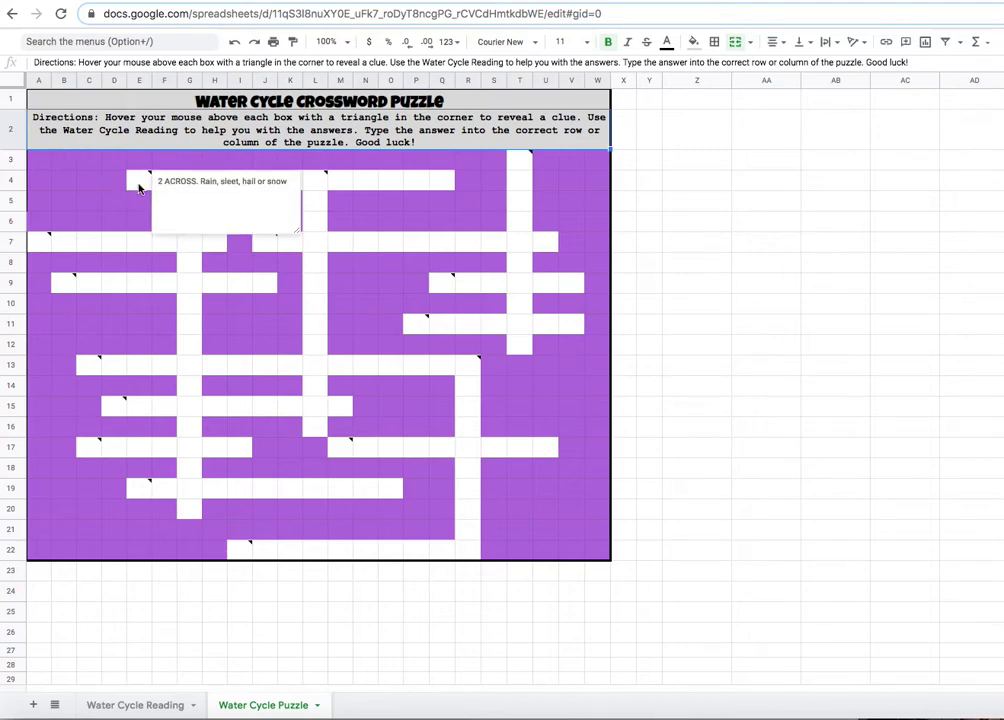
pyautogui.moveTo(48, 243)
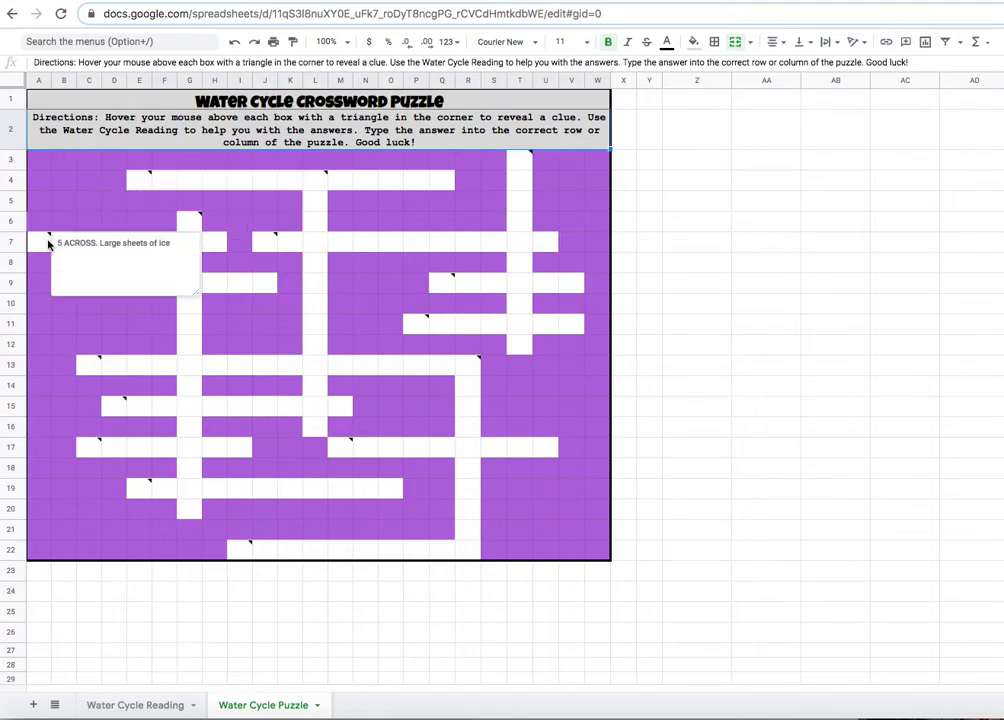
pyautogui.click(143, 178)
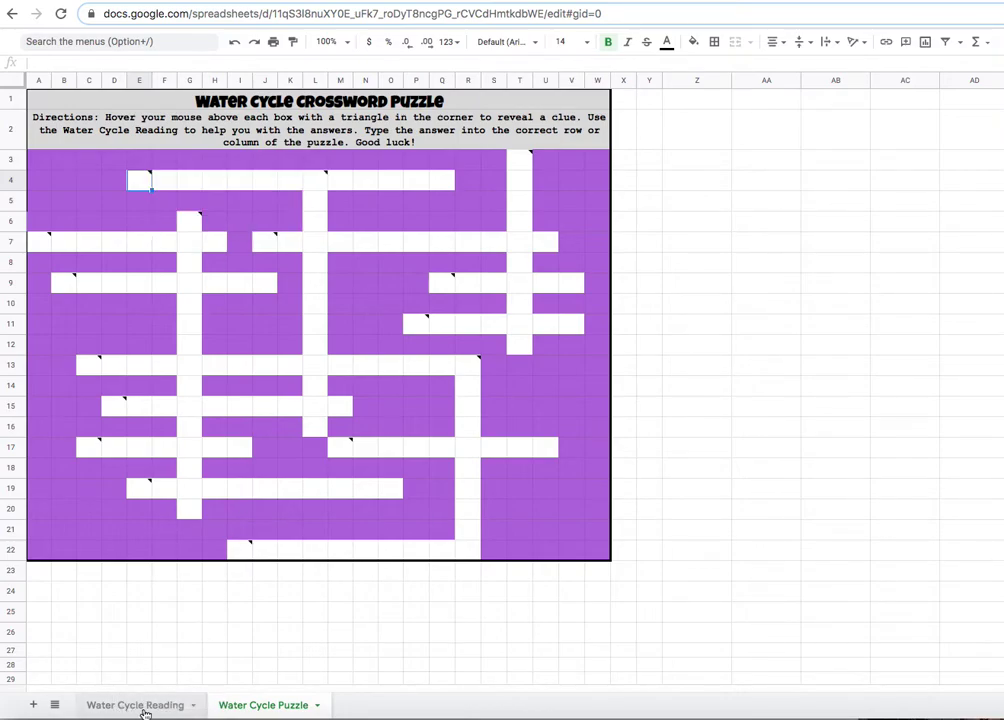
pyautogui.click(145, 706)
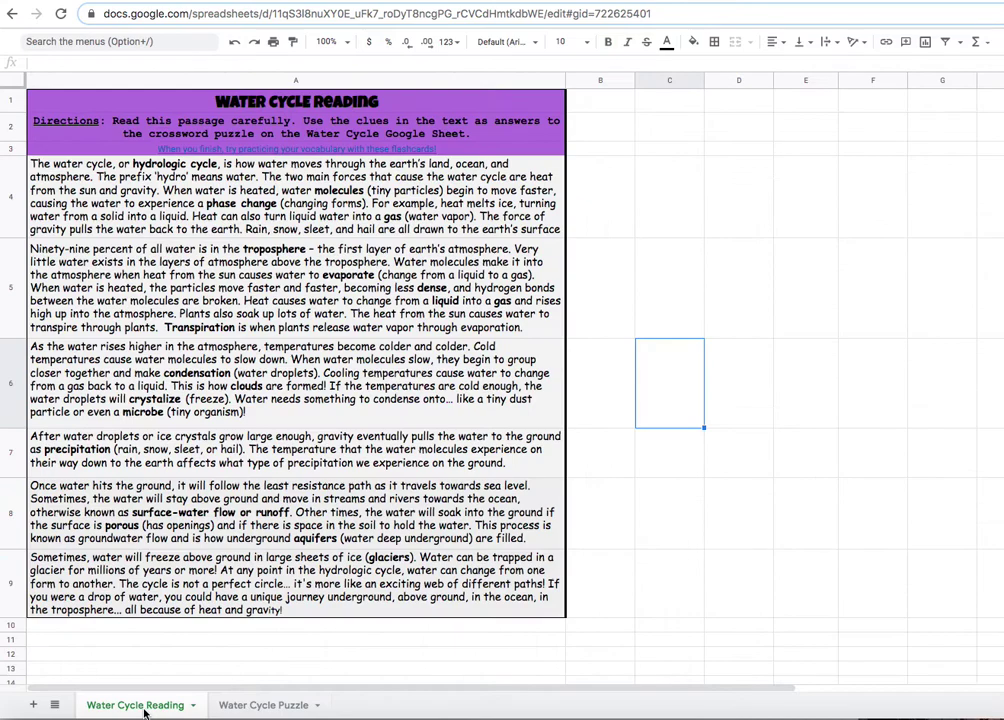
pyautogui.click(253, 706)
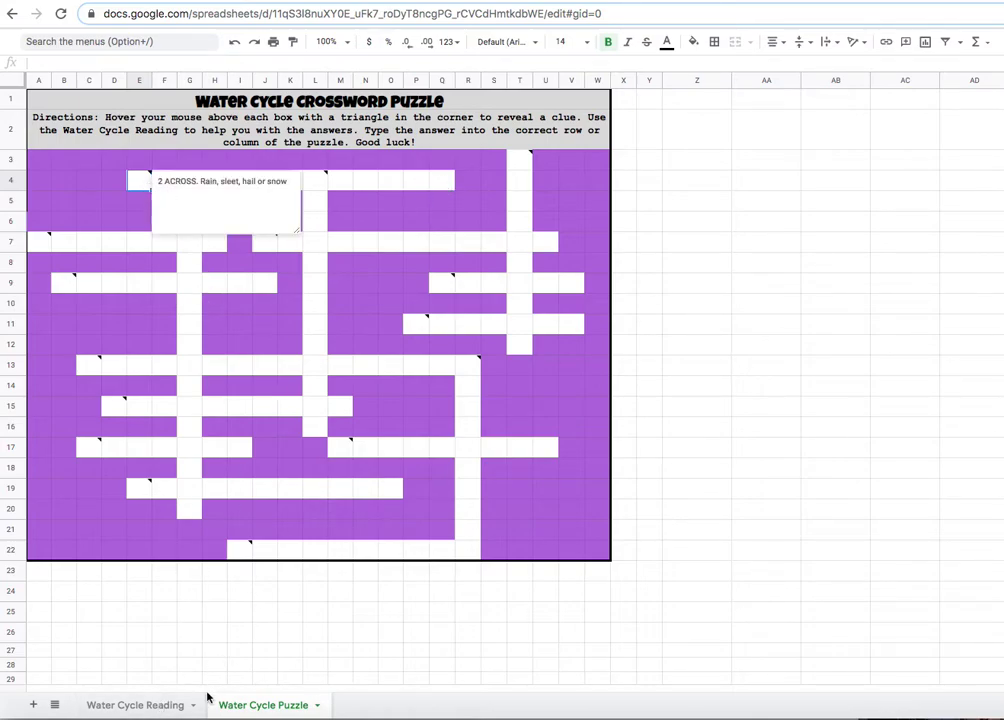
pyautogui.click(159, 708)
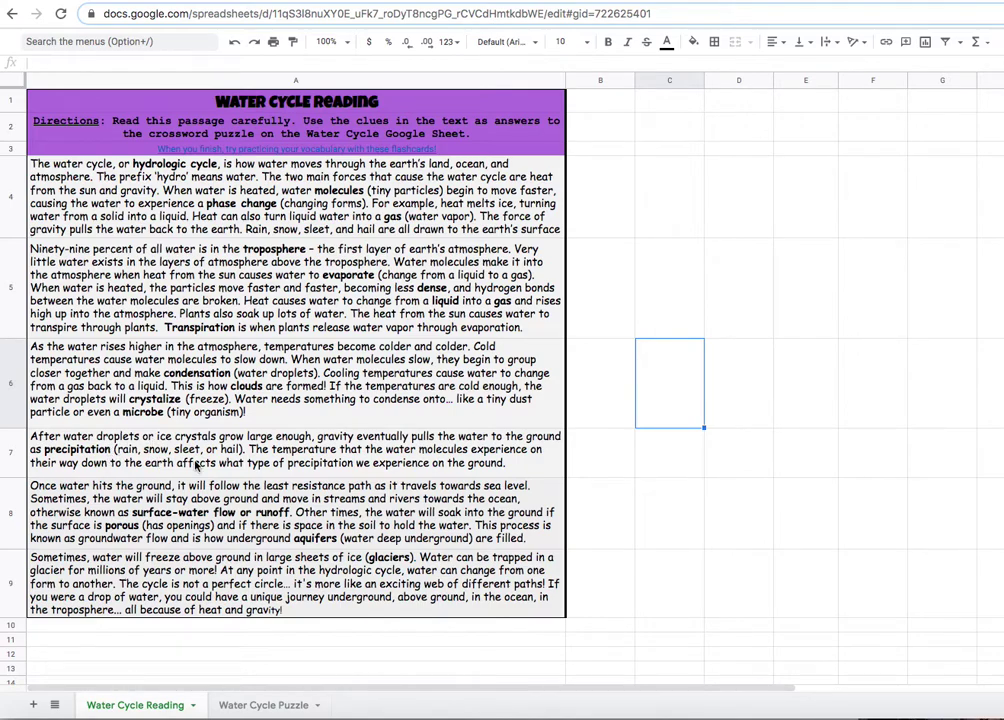
pyautogui.click(247, 706)
pyautogui.click(146, 706)
pyautogui.click(97, 453)
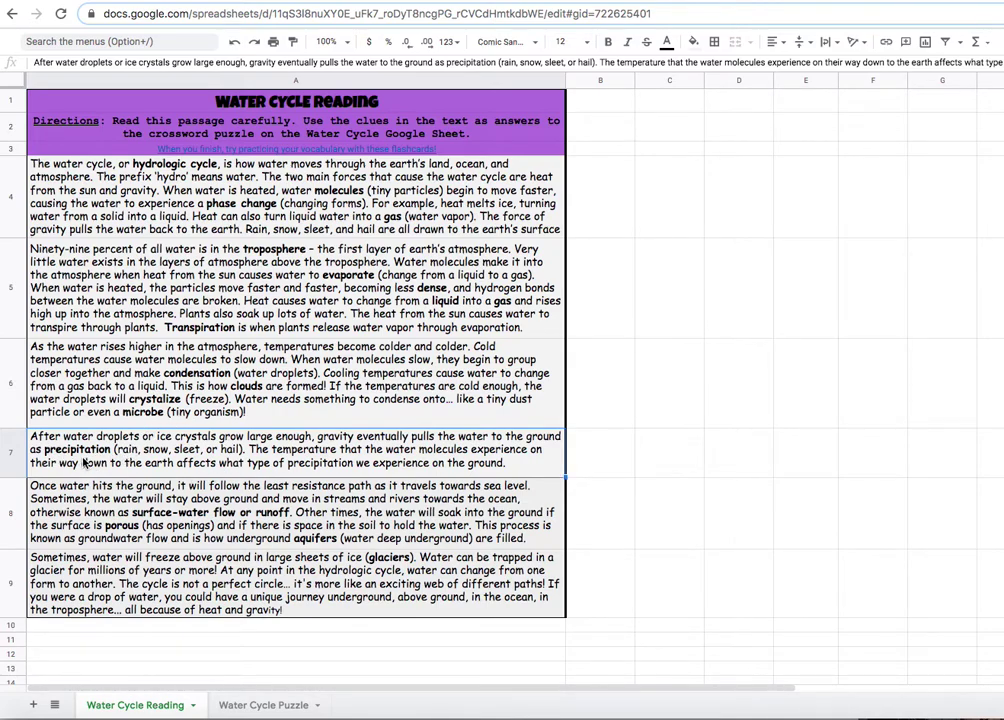
pyautogui.click(252, 706)
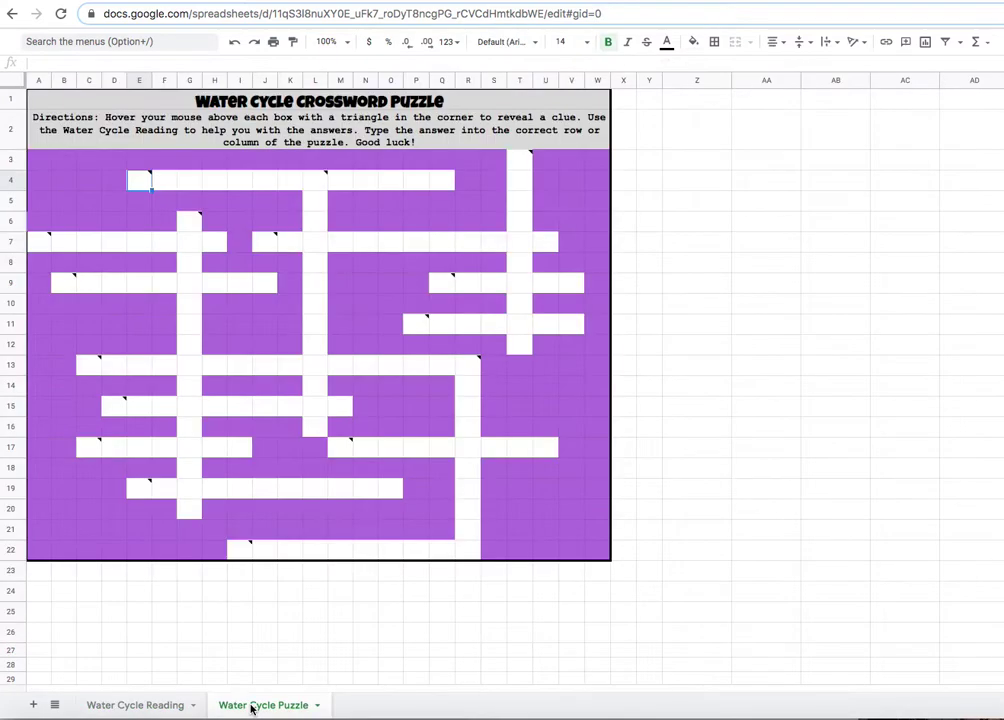
pyautogui.click(164, 704)
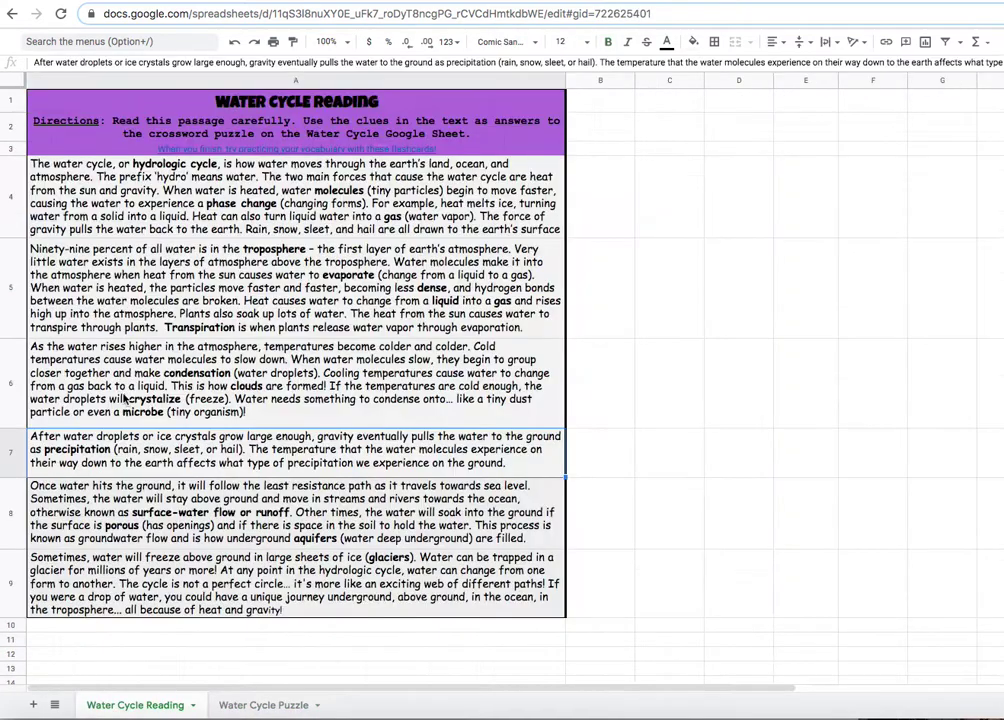
pyautogui.click(262, 705)
pyautogui.moveTo(147, 183)
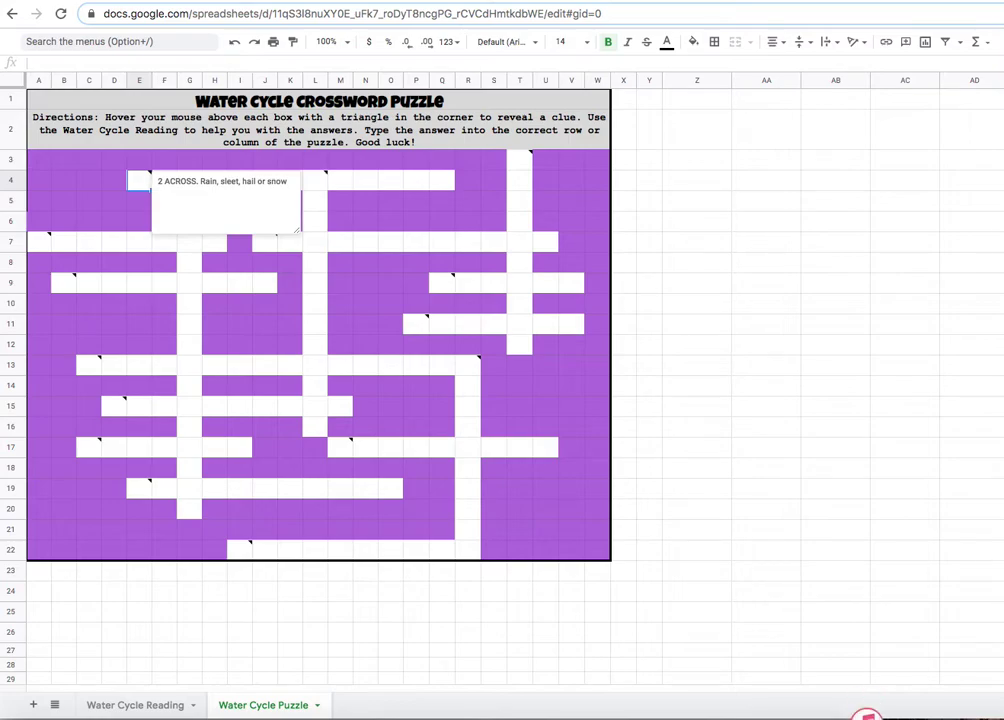
# - Enter PRECIPITATION one letter per white square across E4 through Q4
pyautogui.doubleClick(147, 183)
pyautogui.write('P')
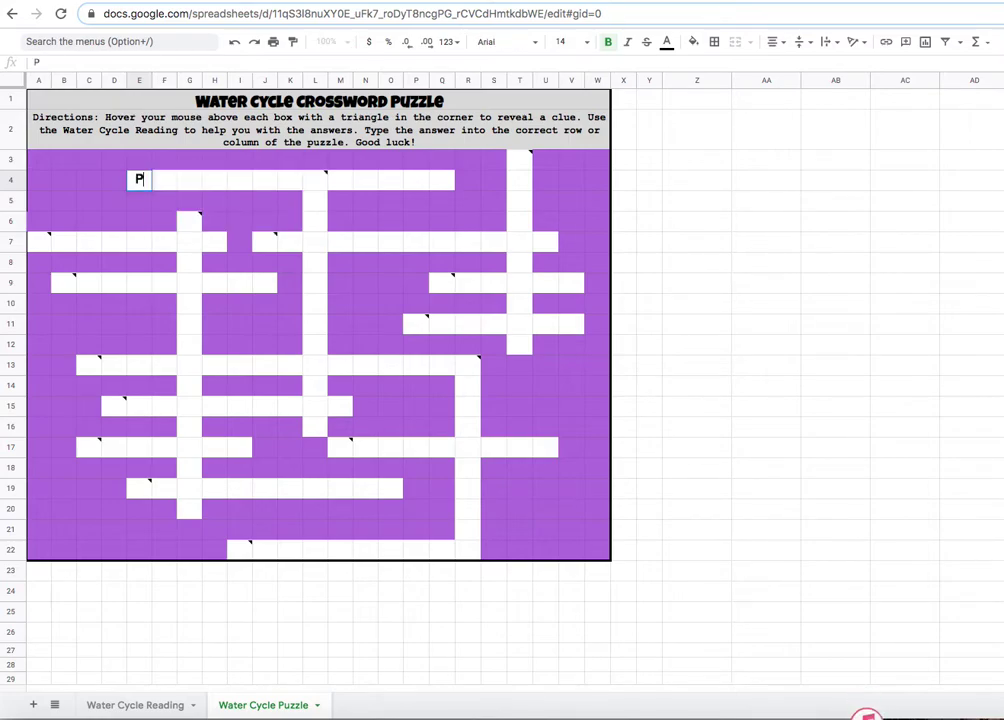
pyautogui.press('Tab')
pyautogui.write('R')
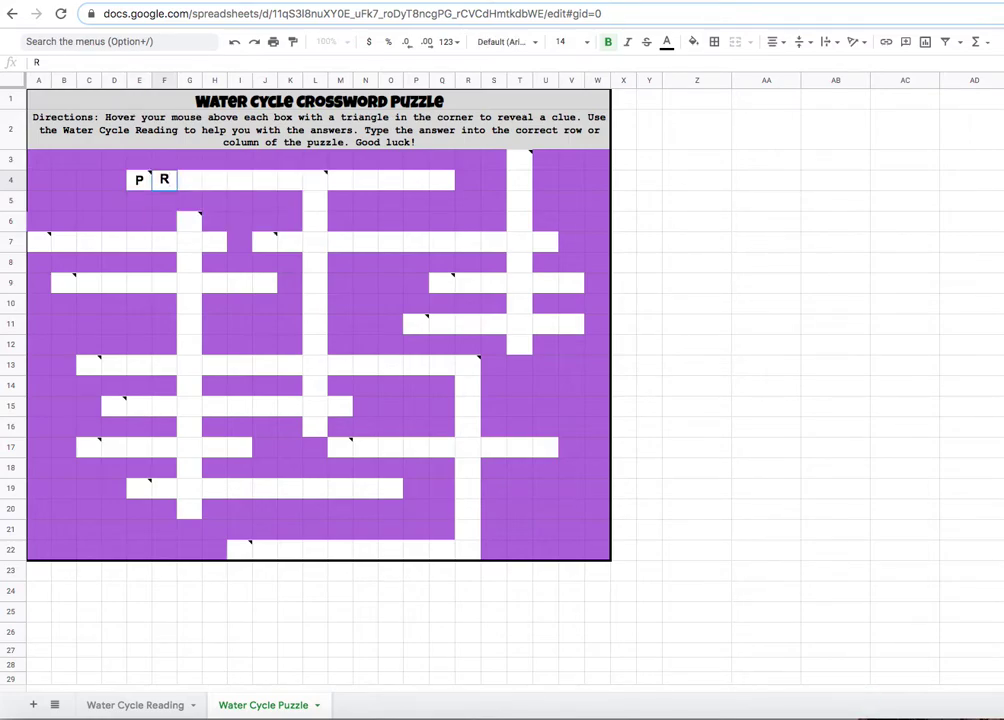
pyautogui.press('Tab')
pyautogui.write('E')
pyautogui.press('Tab')
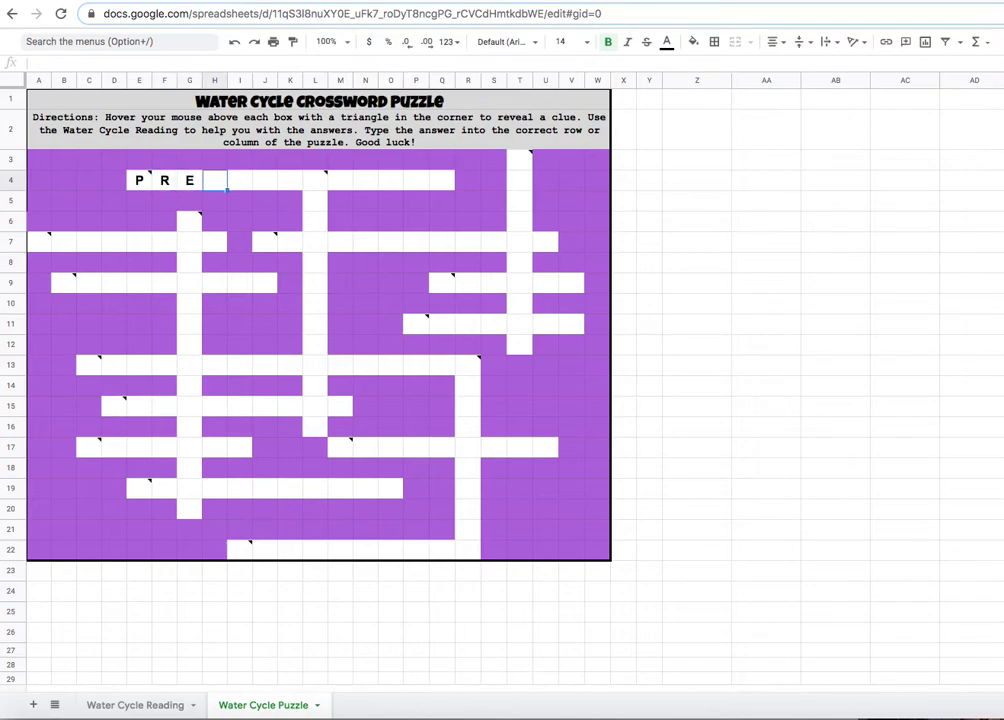
pyautogui.write('C')
pyautogui.press('Tab')
pyautogui.write('I')
pyautogui.press('Tab')
pyautogui.write('P')
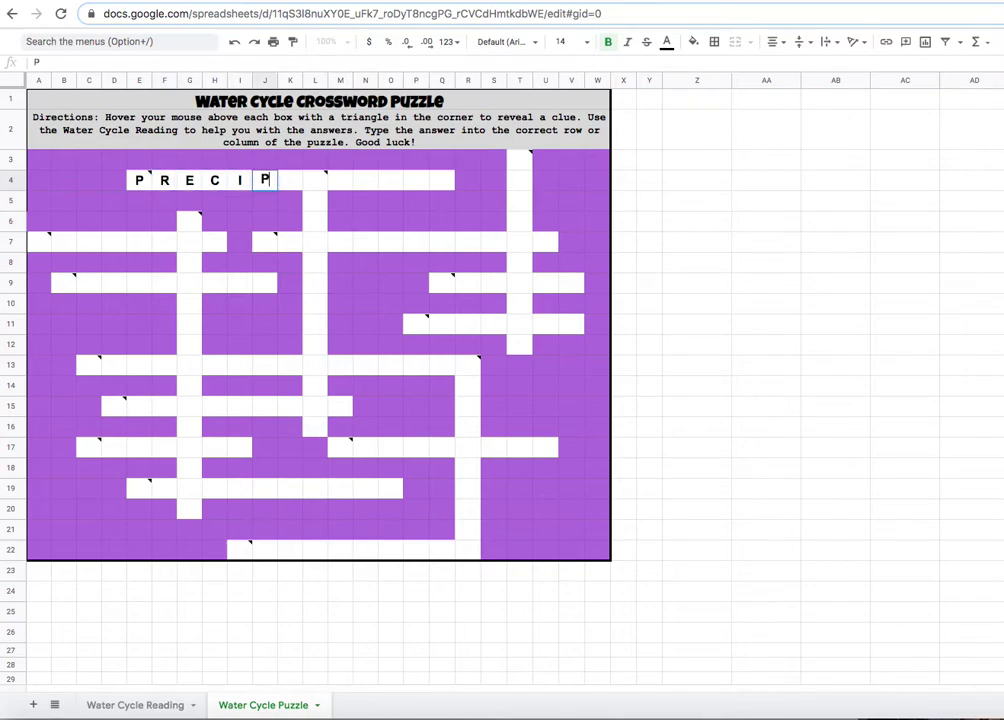
pyautogui.press('Tab')
pyautogui.write('I')
pyautogui.press('Tab')
pyautogui.write('T')
pyautogui.press('Tab')
pyautogui.write('A')
pyautogui.press('Tab')
pyautogui.write('T')
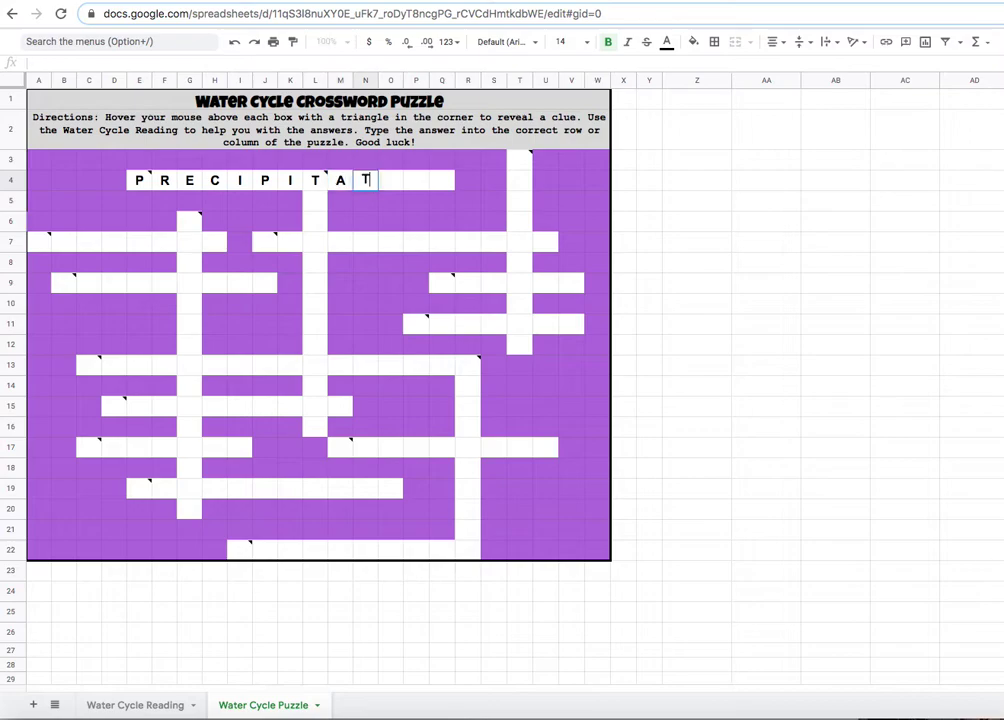
pyautogui.press('Tab')
pyautogui.write('I')
pyautogui.press('Tab')
pyautogui.write('O')
pyautogui.press('Tab')
pyautogui.write('N')
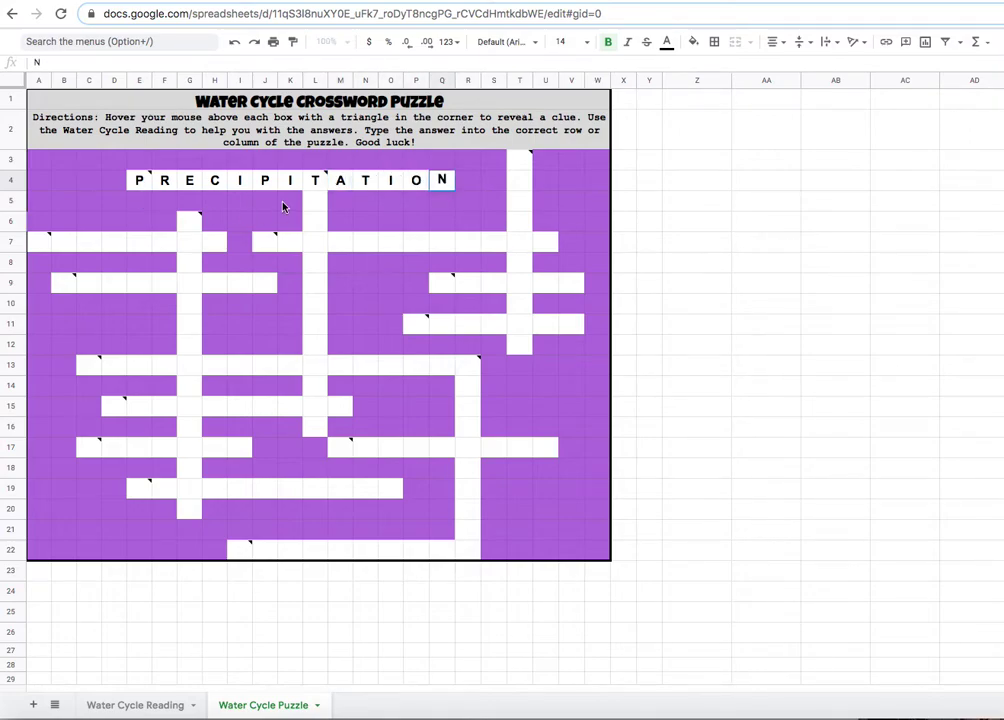
pyautogui.click(322, 201)
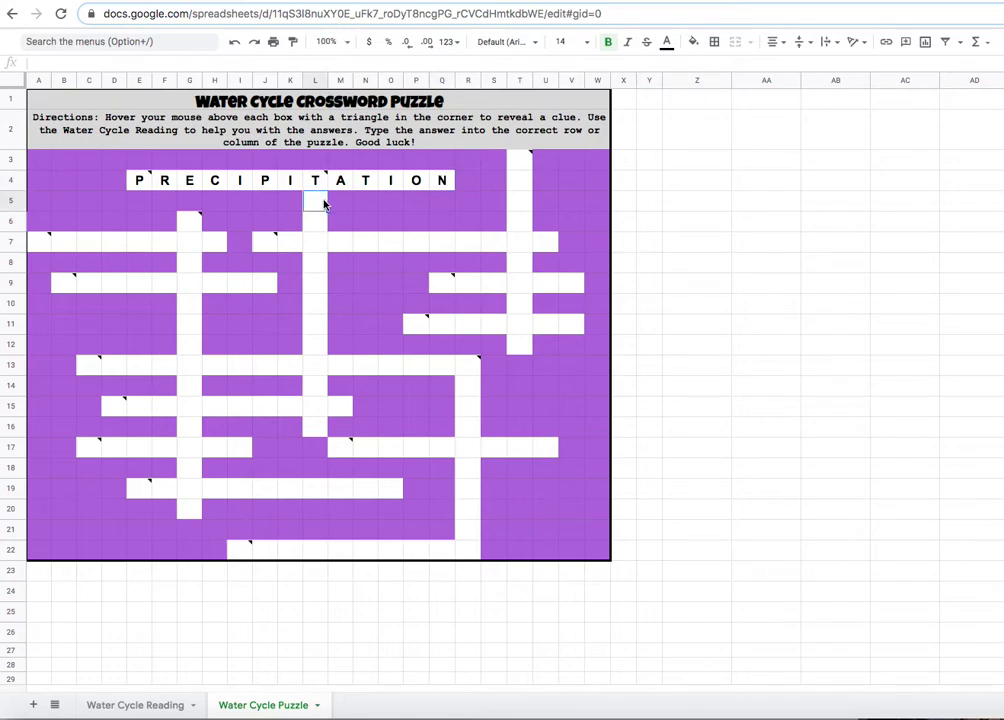
# - Read the 3 DOWN clue in L4 (water evaporating through a plant), then return to the Water Cycle Reading sheet
pyautogui.press('Down')
pyautogui.press('Down')
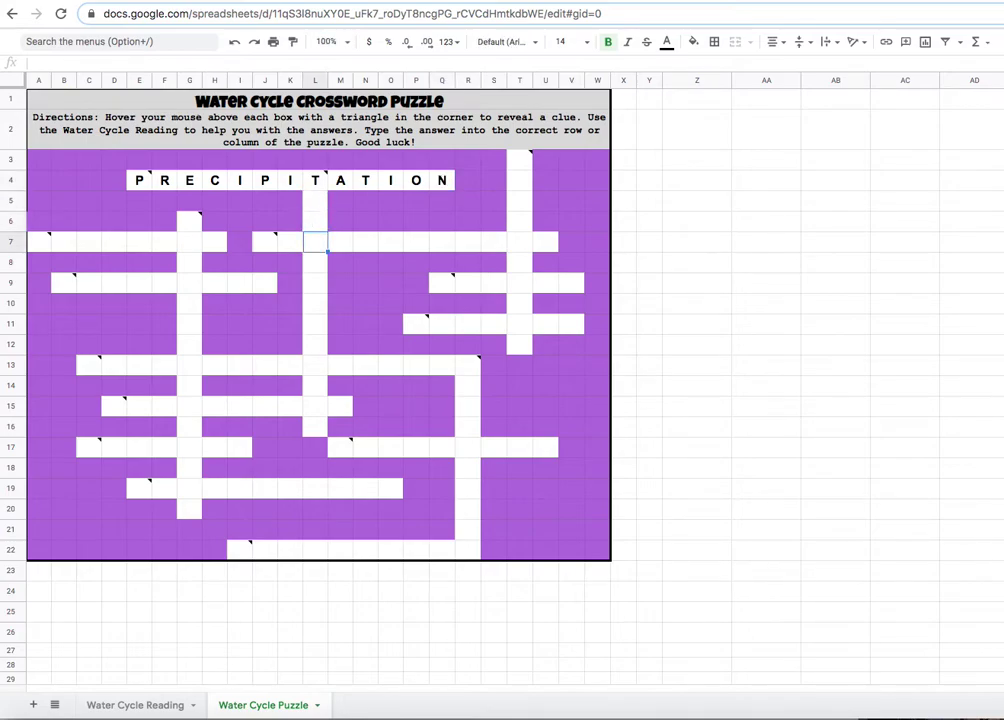
pyautogui.press('Down')
pyautogui.press('Down')
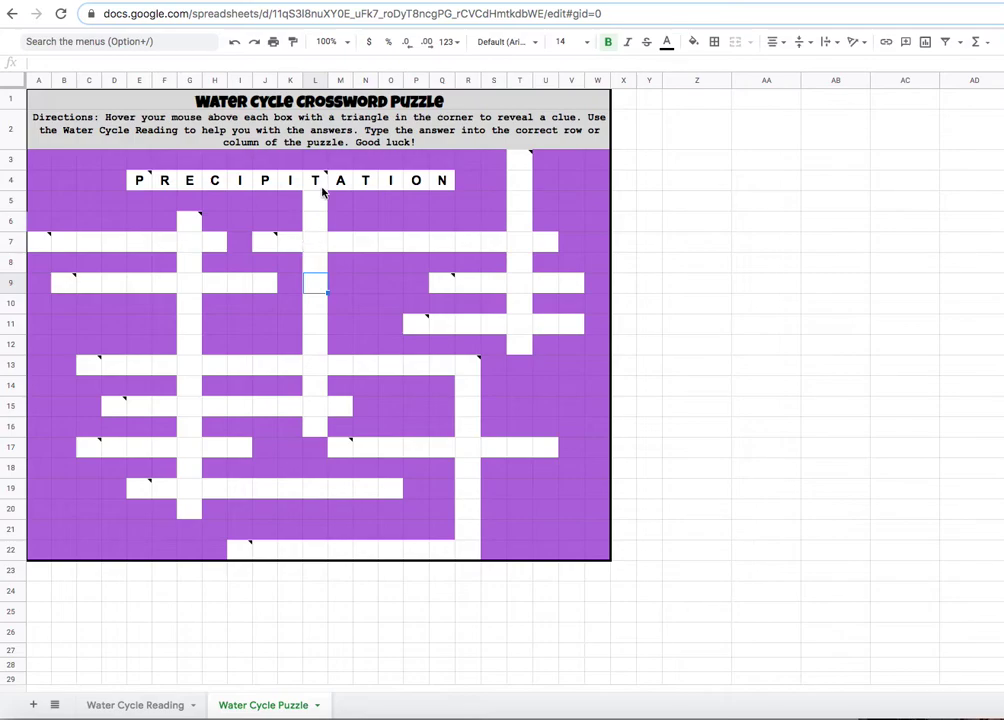
pyautogui.moveTo(321, 187)
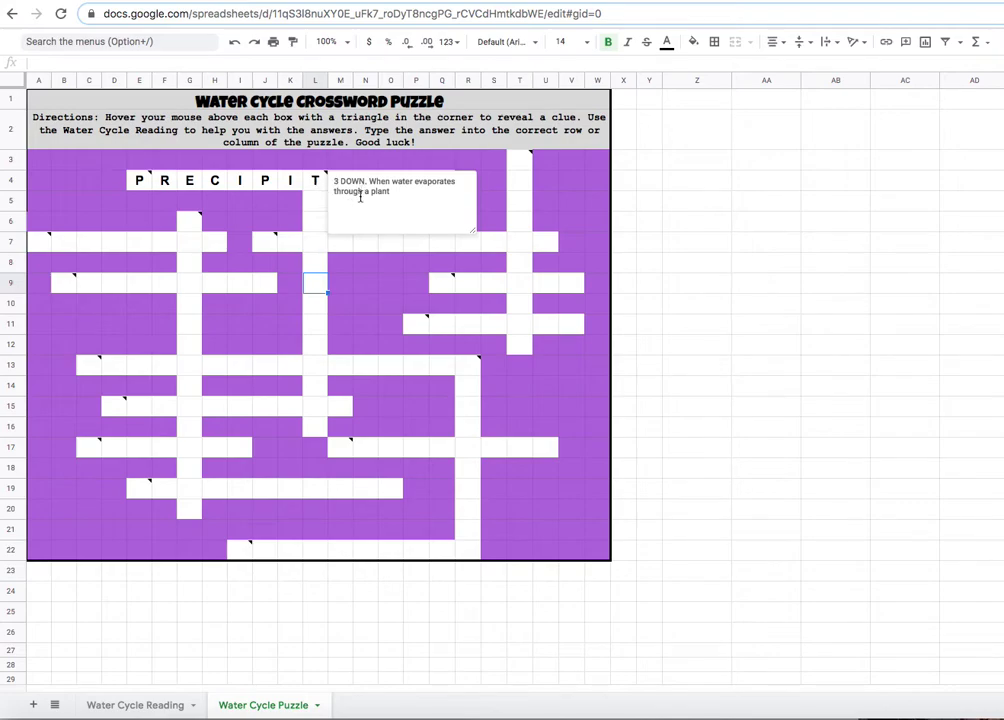
pyautogui.click(162, 706)
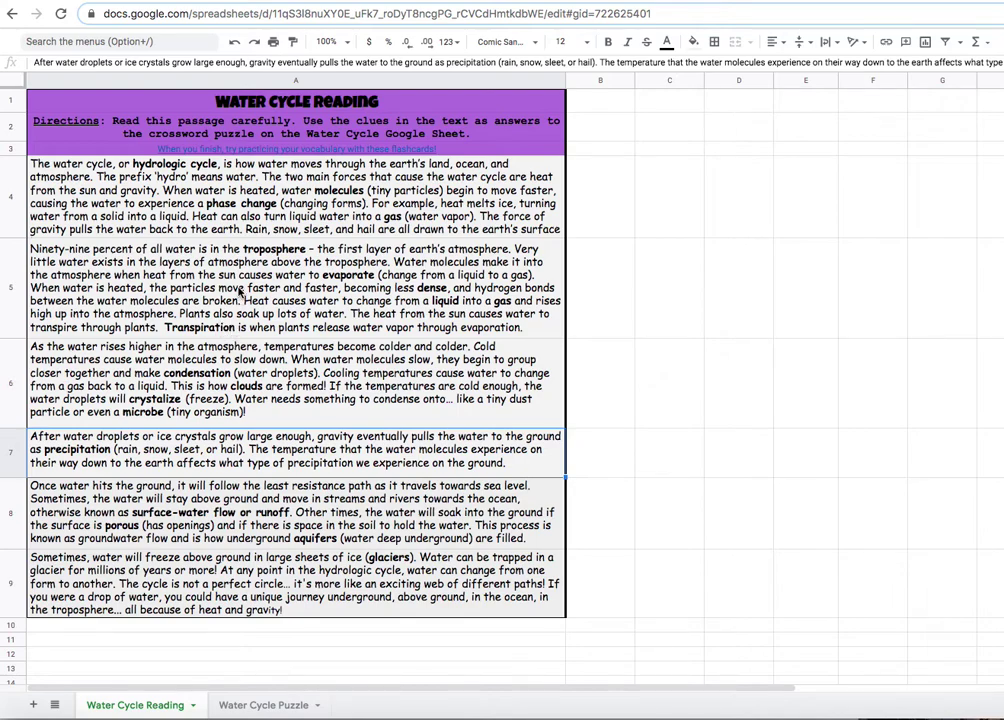
pyautogui.click(254, 704)
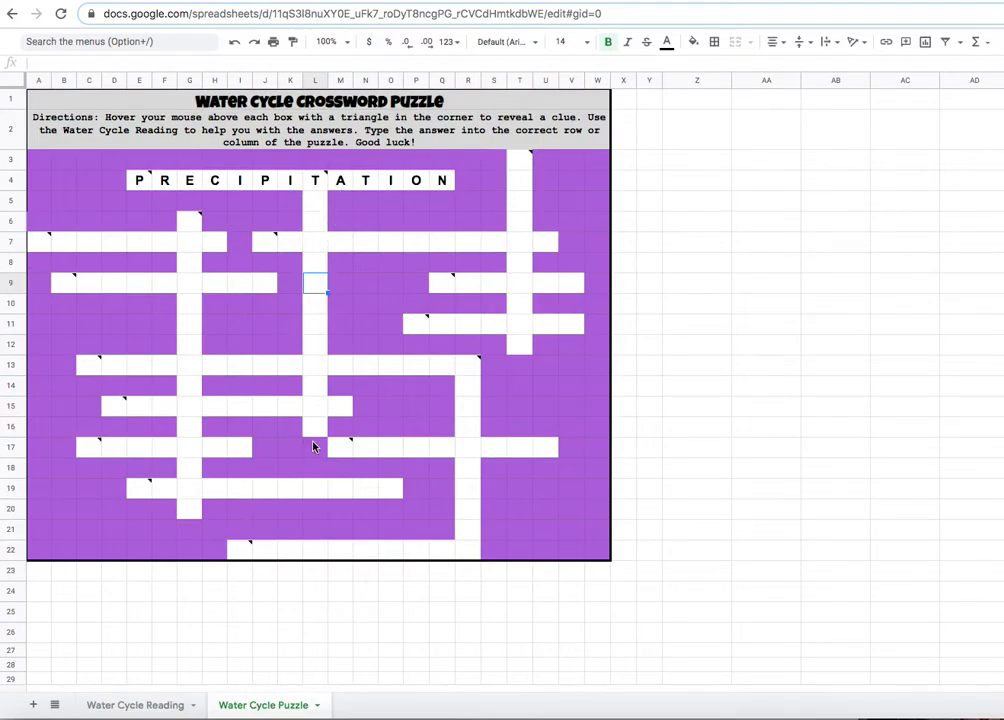
pyautogui.click(156, 706)
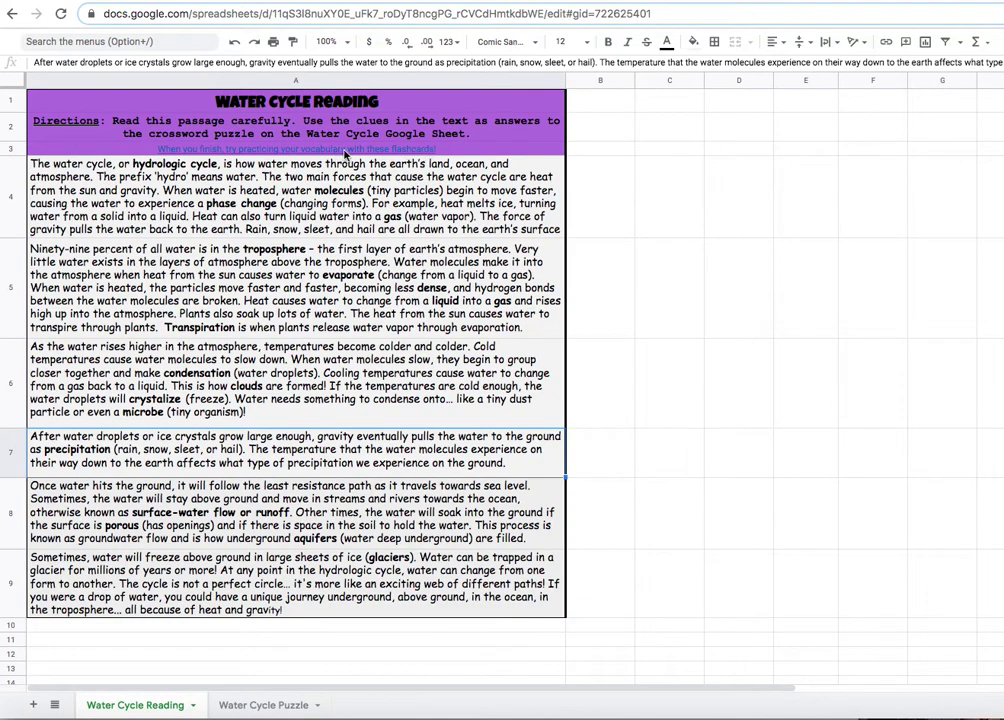